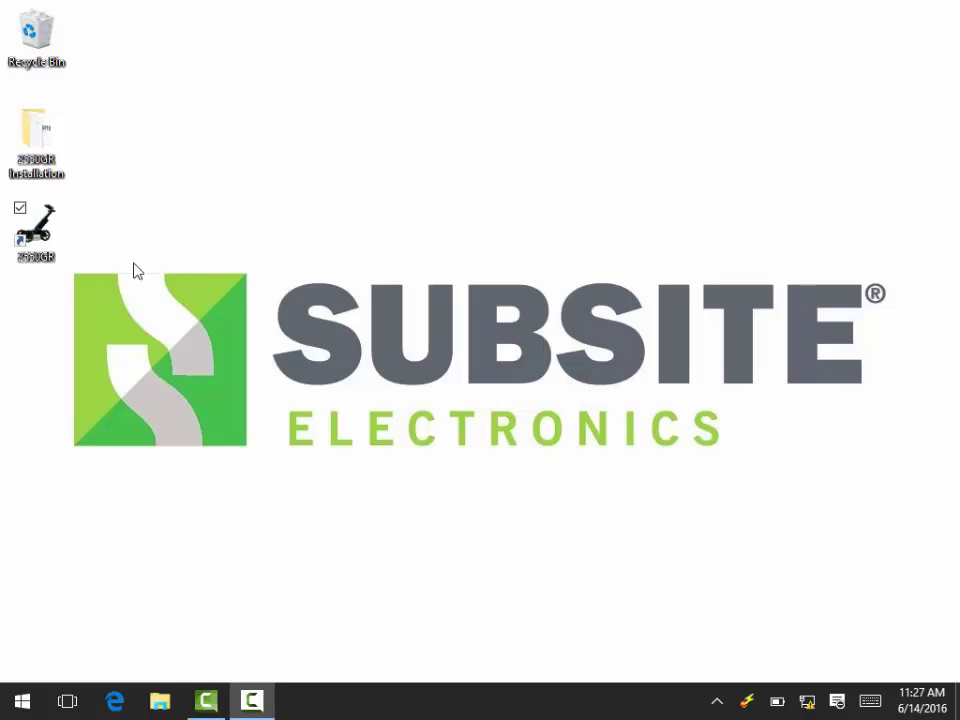
- Launch 2550GR from its desktop shortcut to bring up the 1.4.0 start window
{"action": "double_click", "coordinate": [14, 229]}
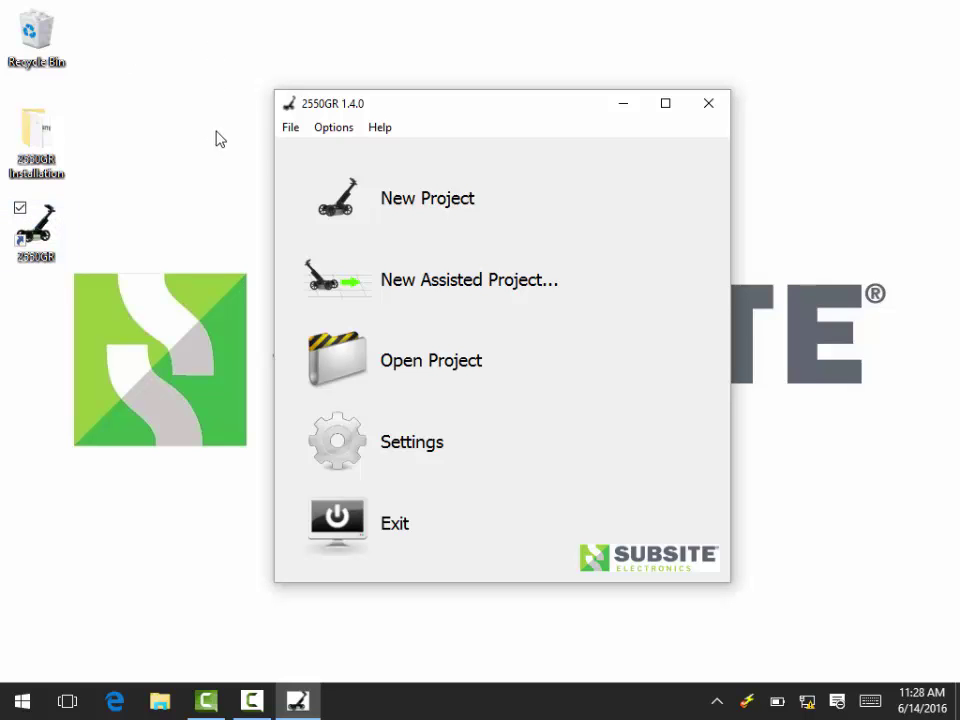
- Create the new survey Survey_2016.06.14_007, retrying after dismissing the radar connection error
{"action": "left_click", "coordinate": [330, 207]}
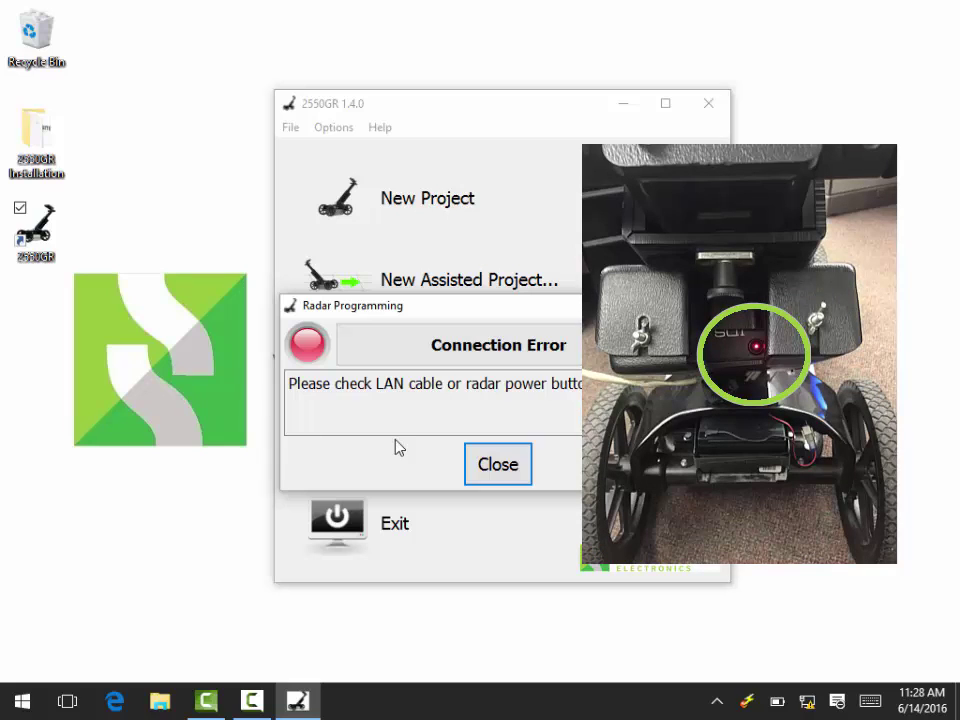
{"action": "left_click", "coordinate": [509, 468]}
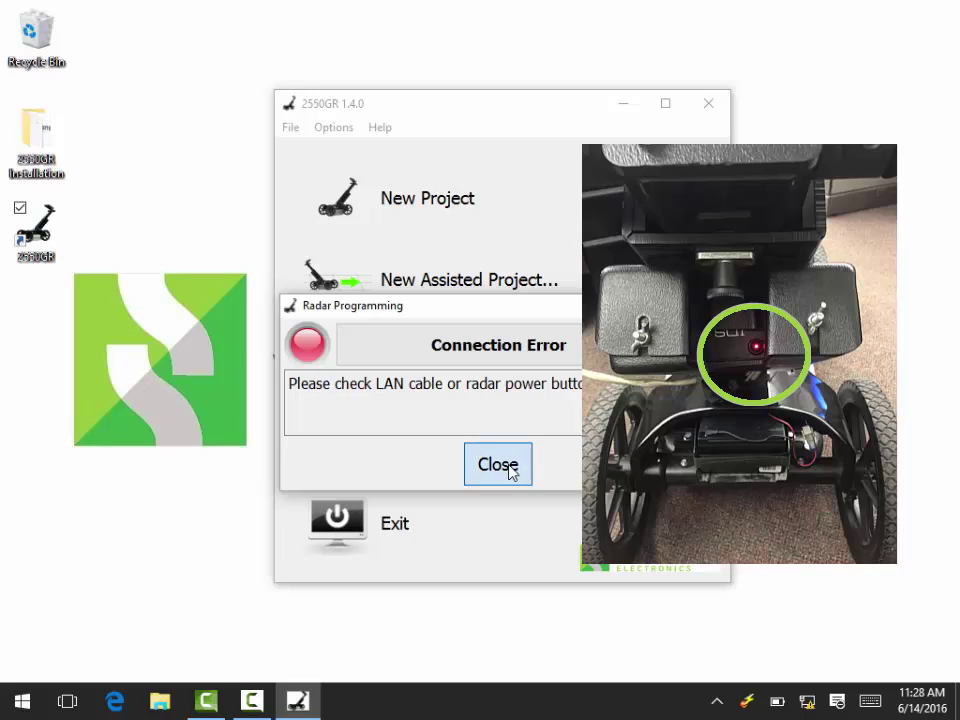
{"action": "left_click", "coordinate": [341, 207]}
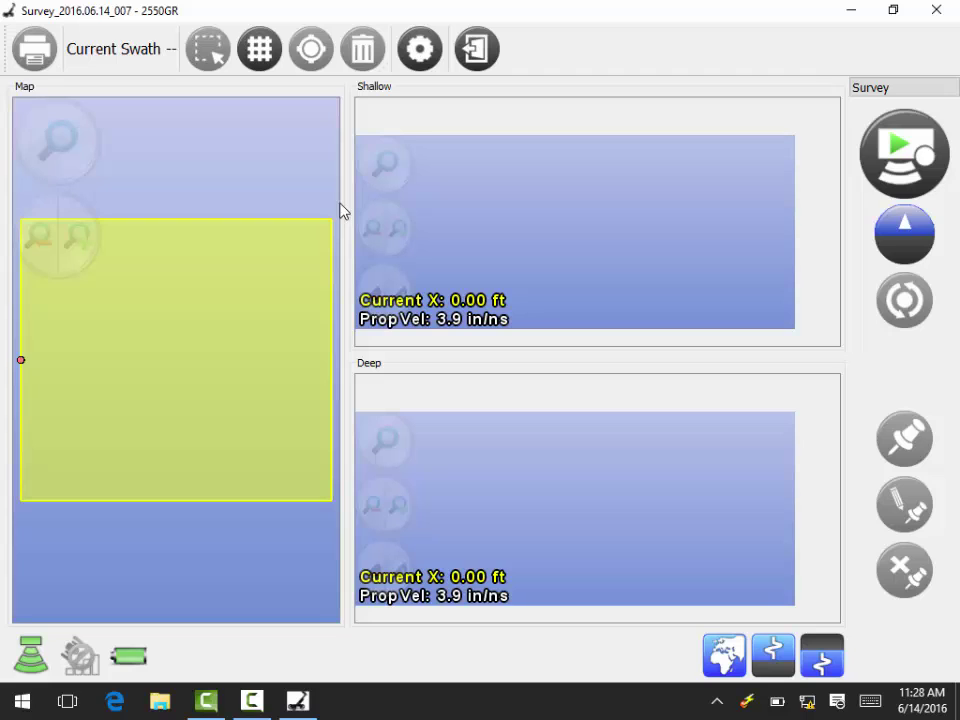
- Hide the Map panel so only the Shallow and Deep radar views remain
{"action": "left_click", "coordinate": [118, 434]}
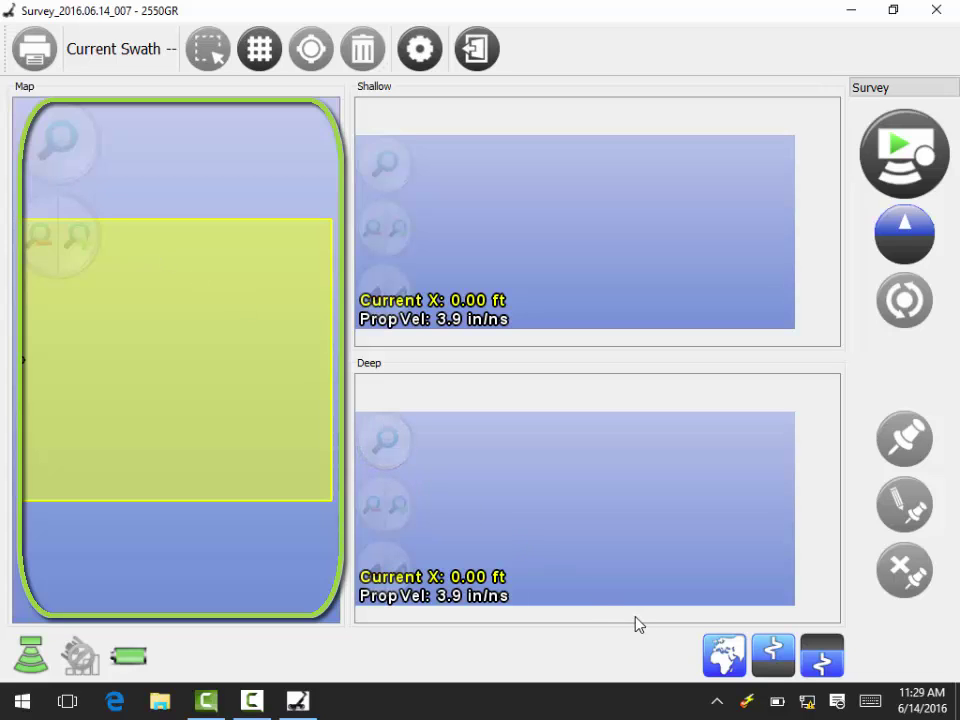
{"action": "left_click", "coordinate": [724, 655]}
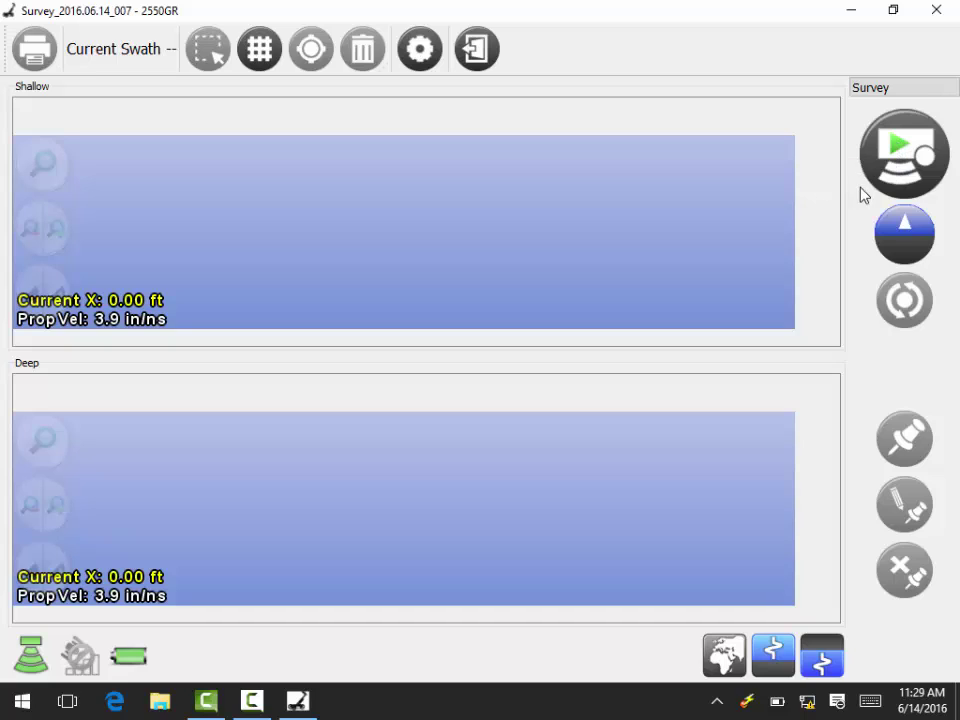
{"action": "left_click", "coordinate": [906, 236]}
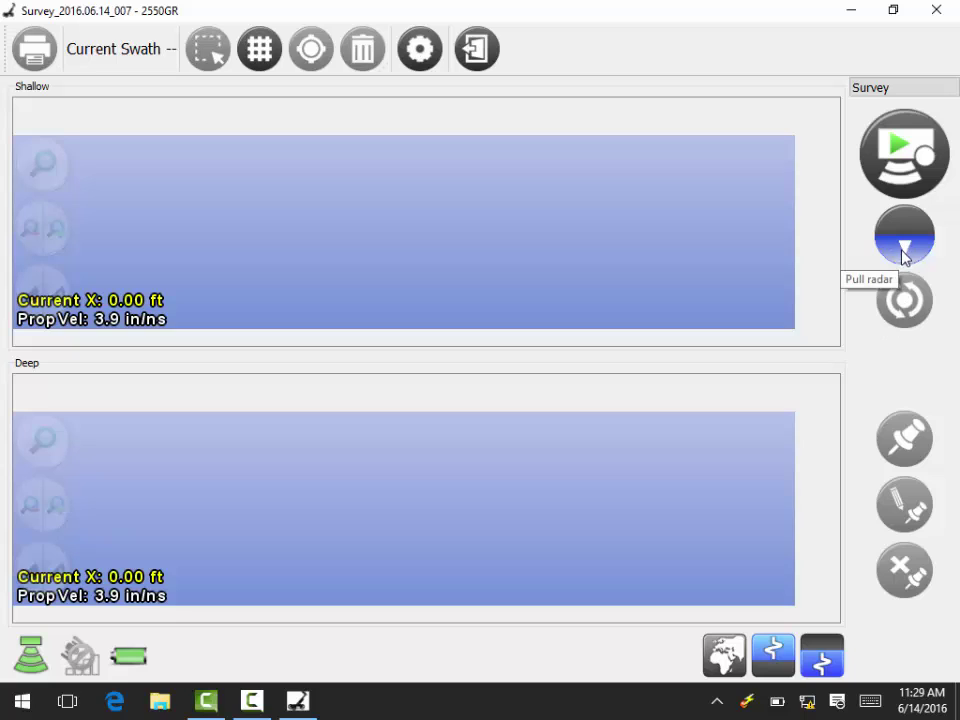
{"action": "left_click", "coordinate": [903, 243]}
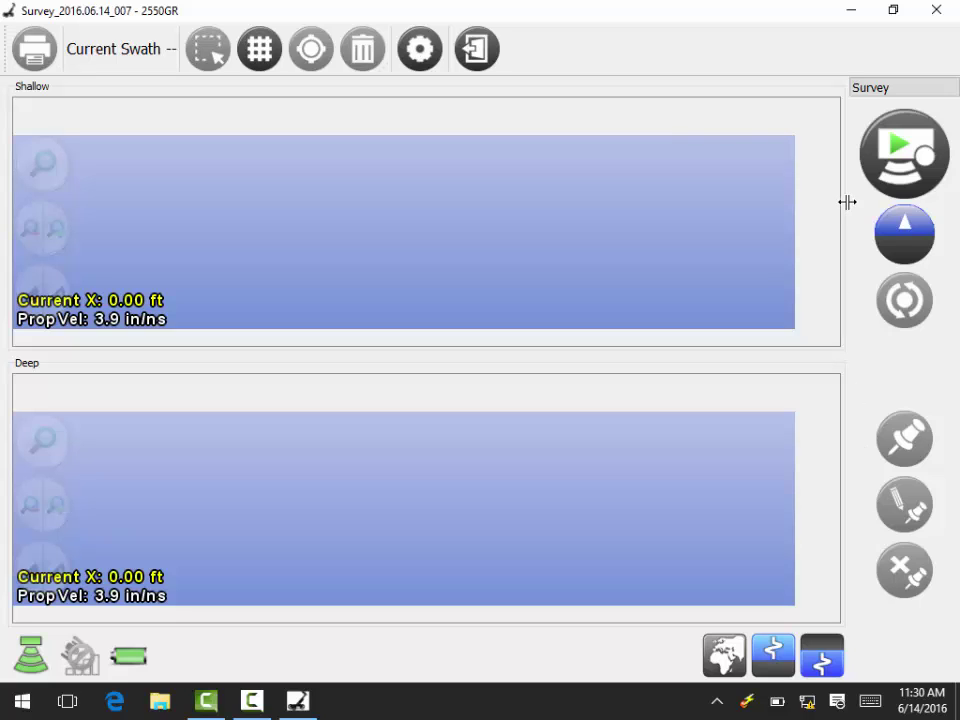
- Record swath 1 to about 17 ft, capturing the hyperbola near 7 ft, then pause and pick the place-target tool
{"action": "left_click", "coordinate": [897, 144]}
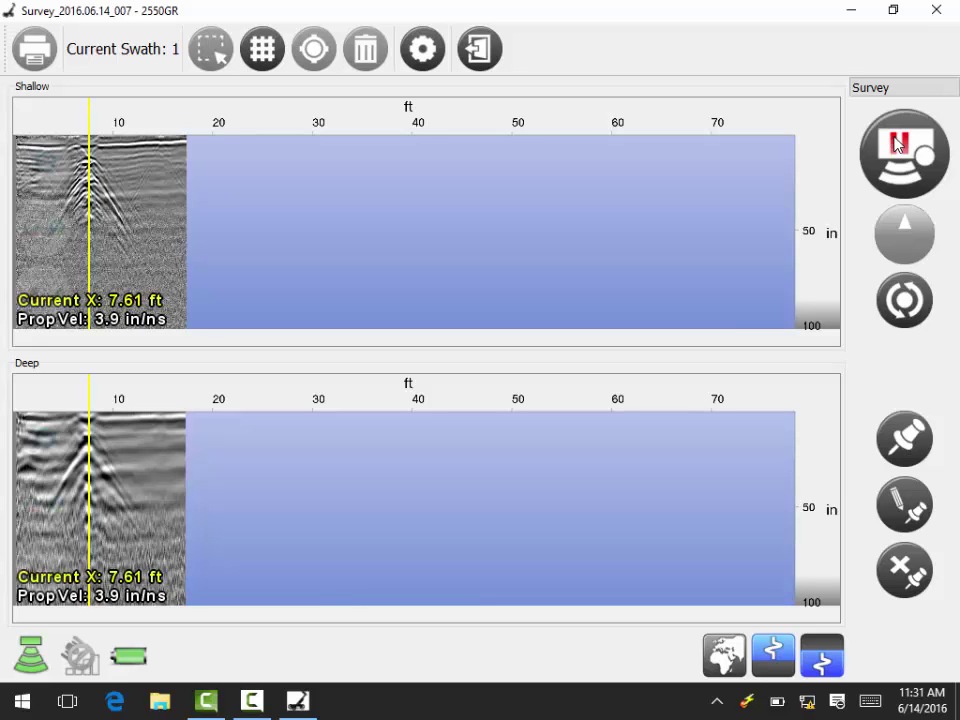
{"action": "left_click", "coordinate": [897, 145]}
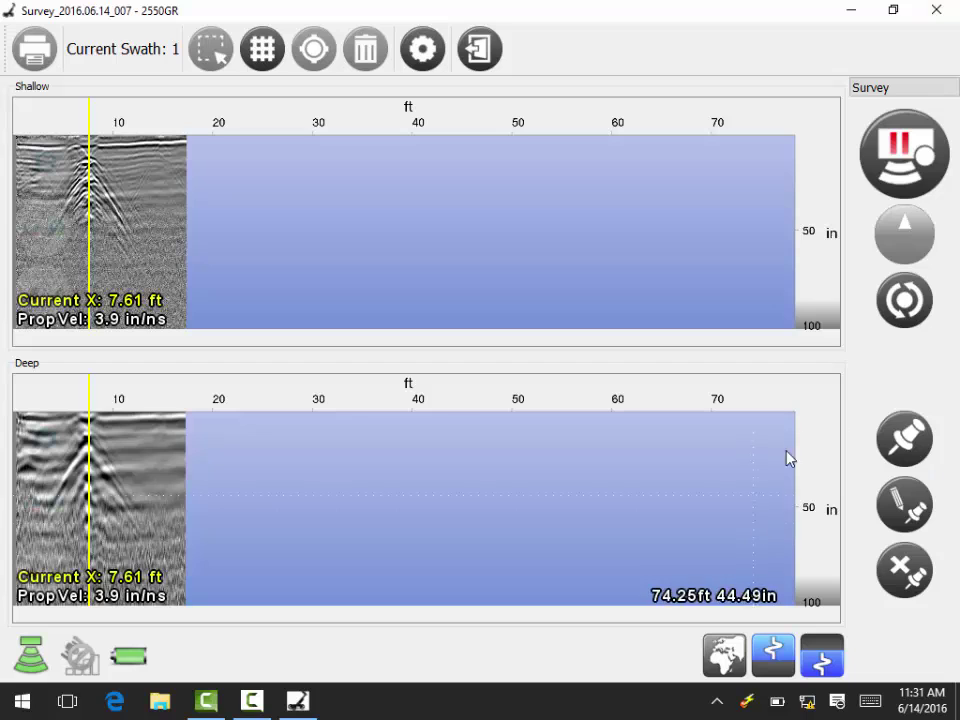
{"action": "left_click", "coordinate": [895, 447]}
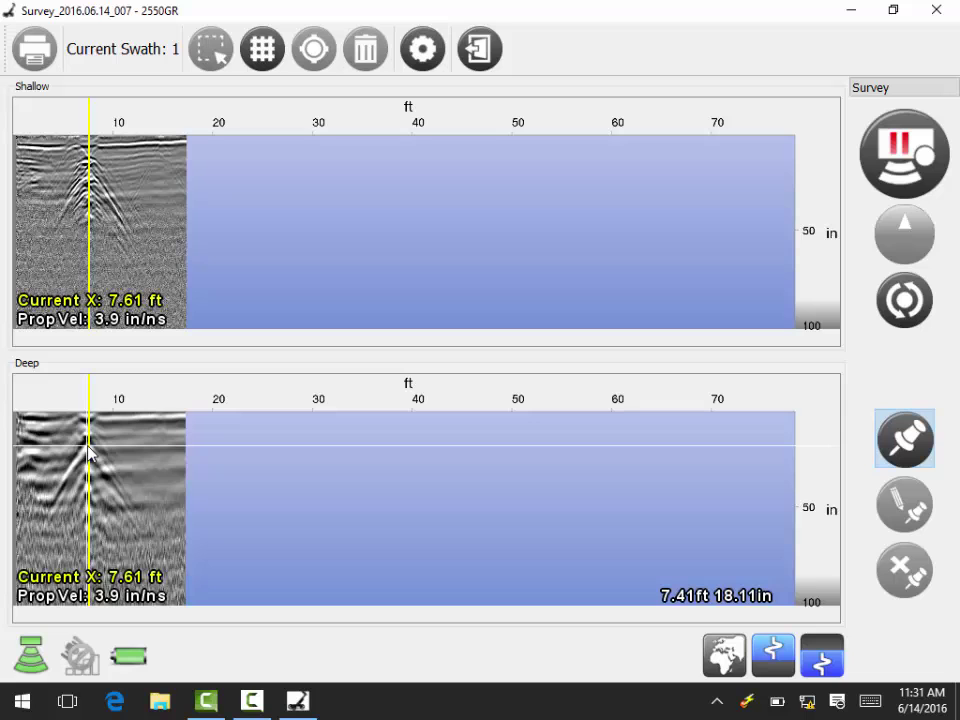
- Place a target at the Deep hyperbola apex and fit propagation velocity to 5.0 in/ns
{"action": "left_click", "coordinate": [88, 452]}
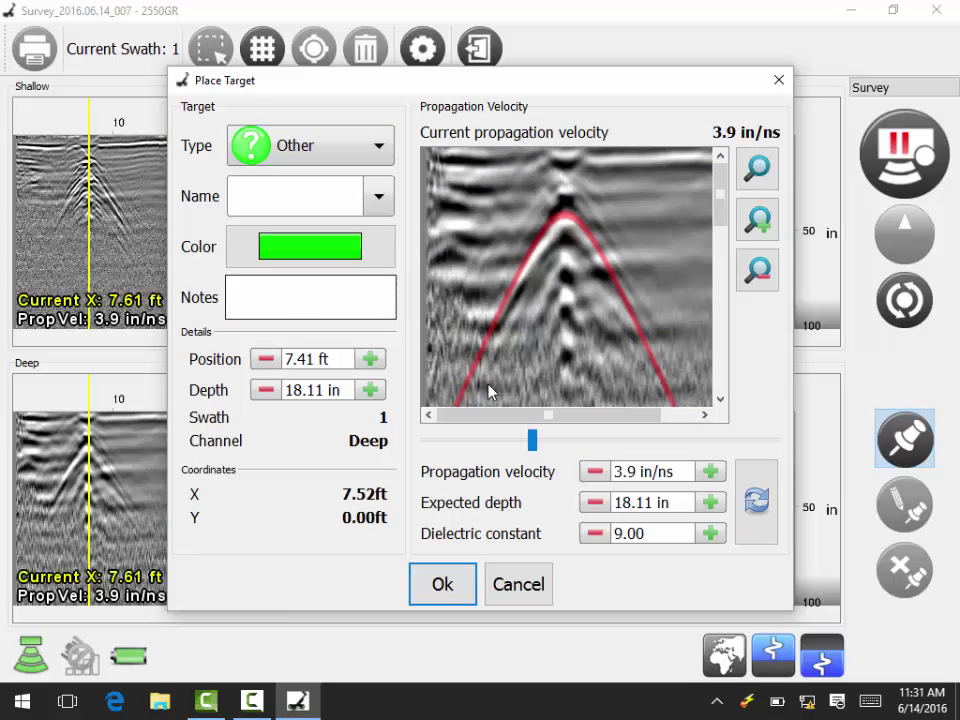
{"action": "left_click", "coordinate": [535, 442]}
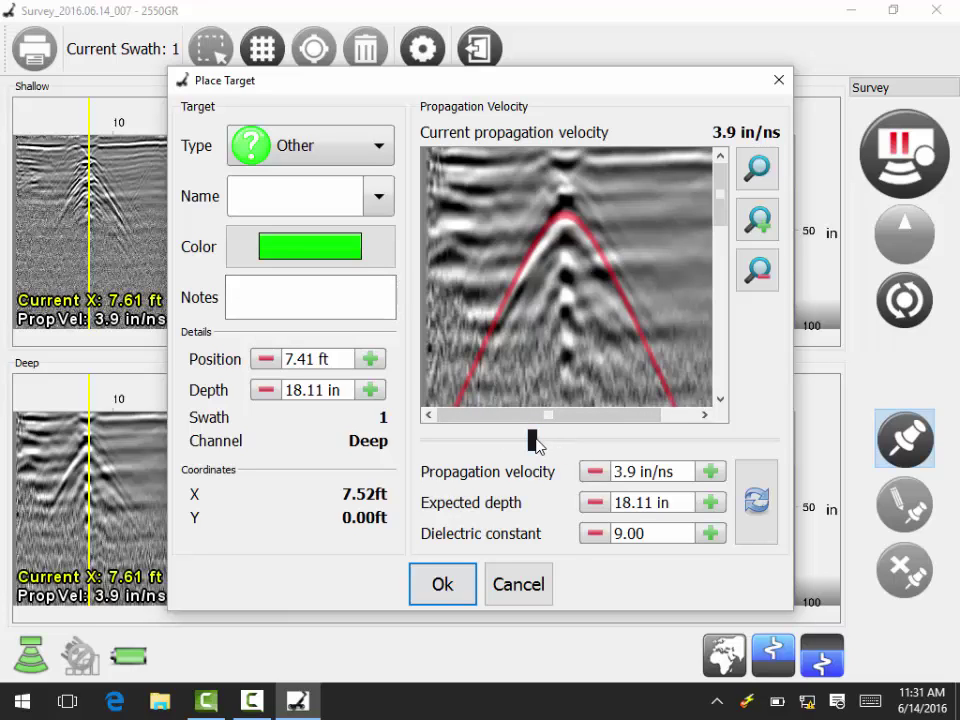
{"action": "left_click_drag", "start_coordinate": [535, 442], "coordinate": [566, 439]}
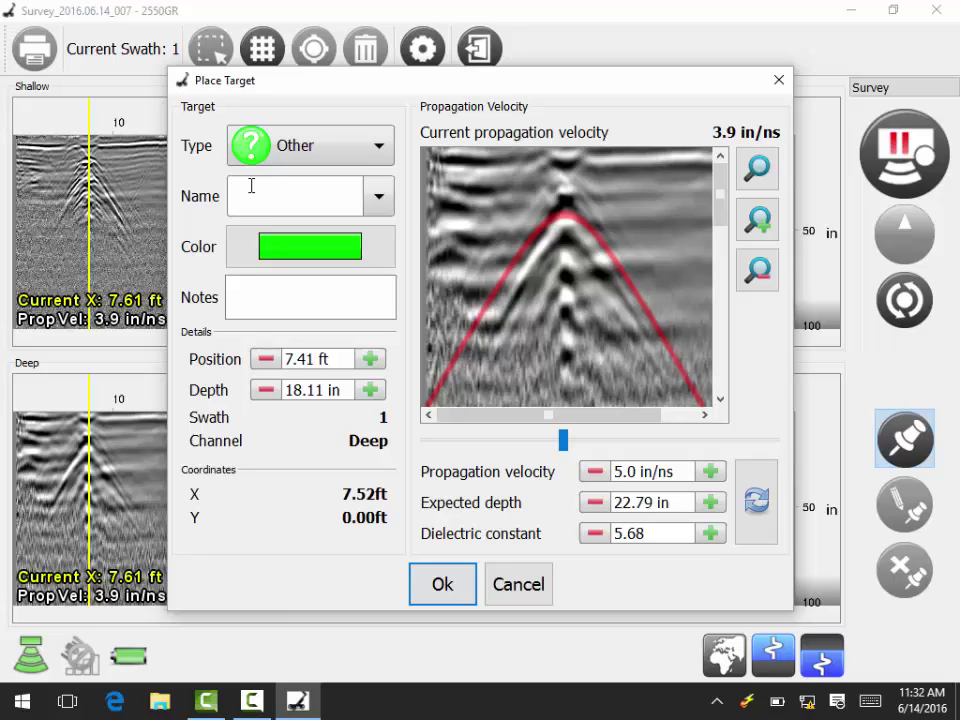
- Keep target type Other, rename the target from Other1 to DRAIN, and confirm
{"action": "left_click", "coordinate": [314, 158]}
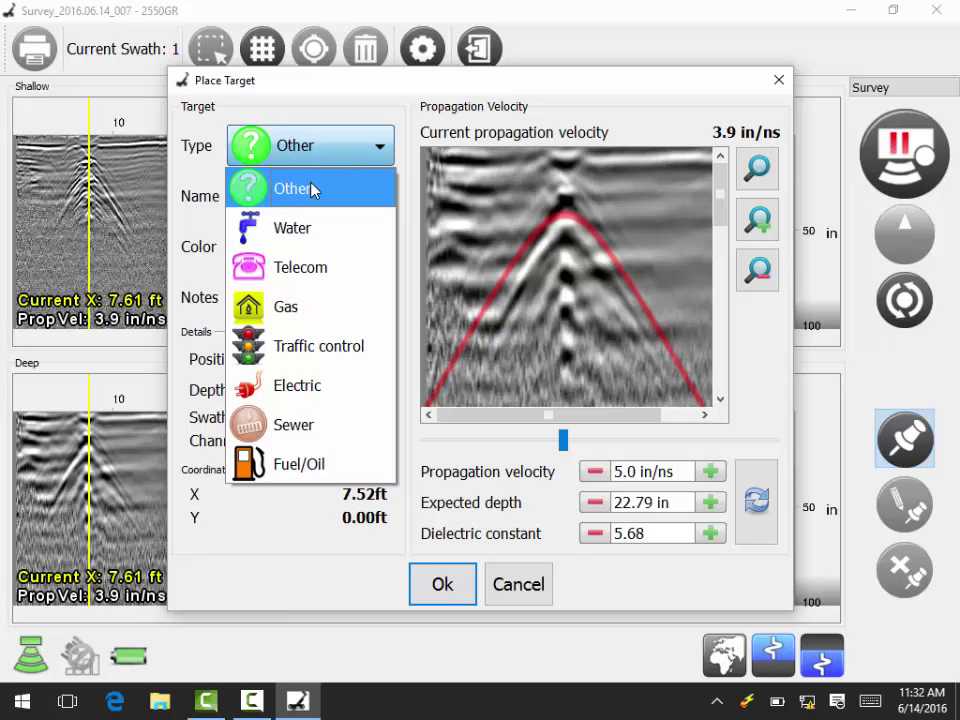
{"action": "left_click", "coordinate": [313, 190]}
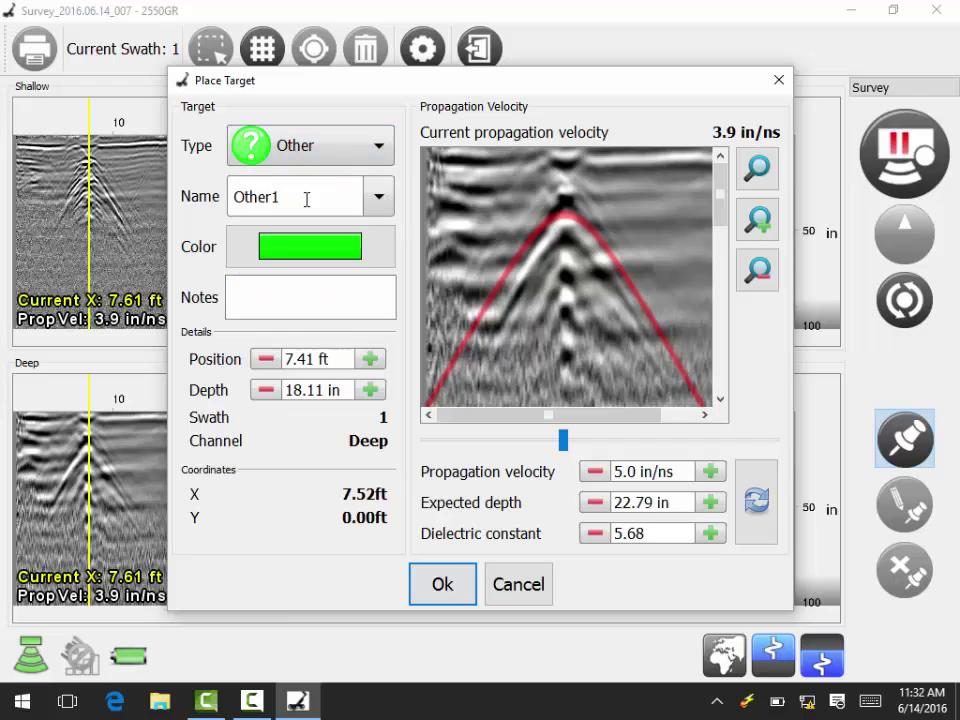
{"action": "left_click_drag", "start_coordinate": [305, 203], "coordinate": [200, 204]}
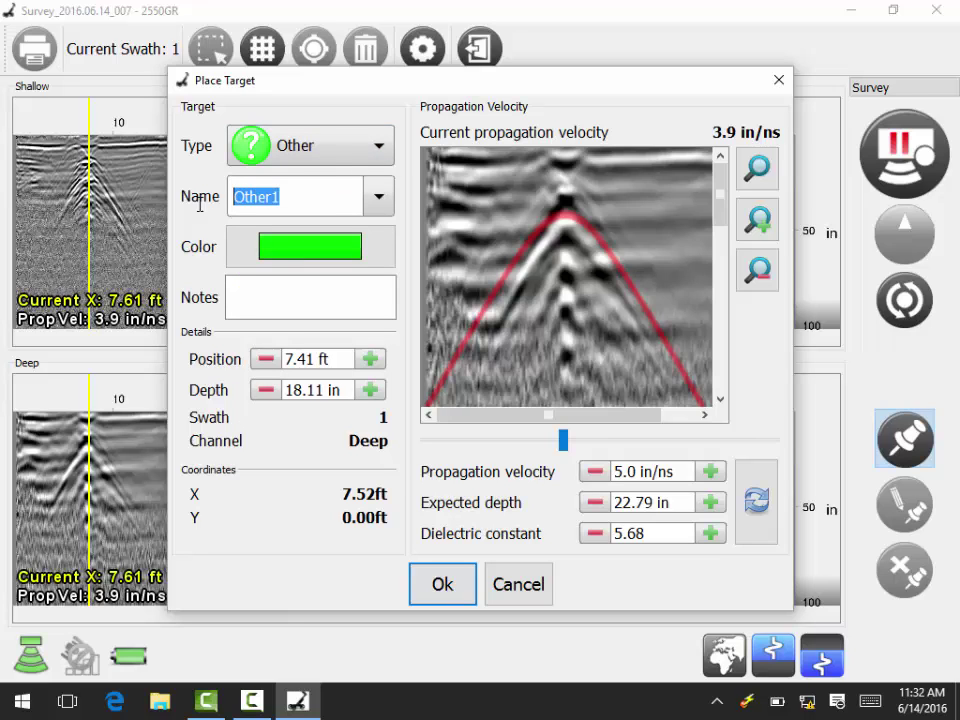
{"action": "type", "text": "DRAIN"}
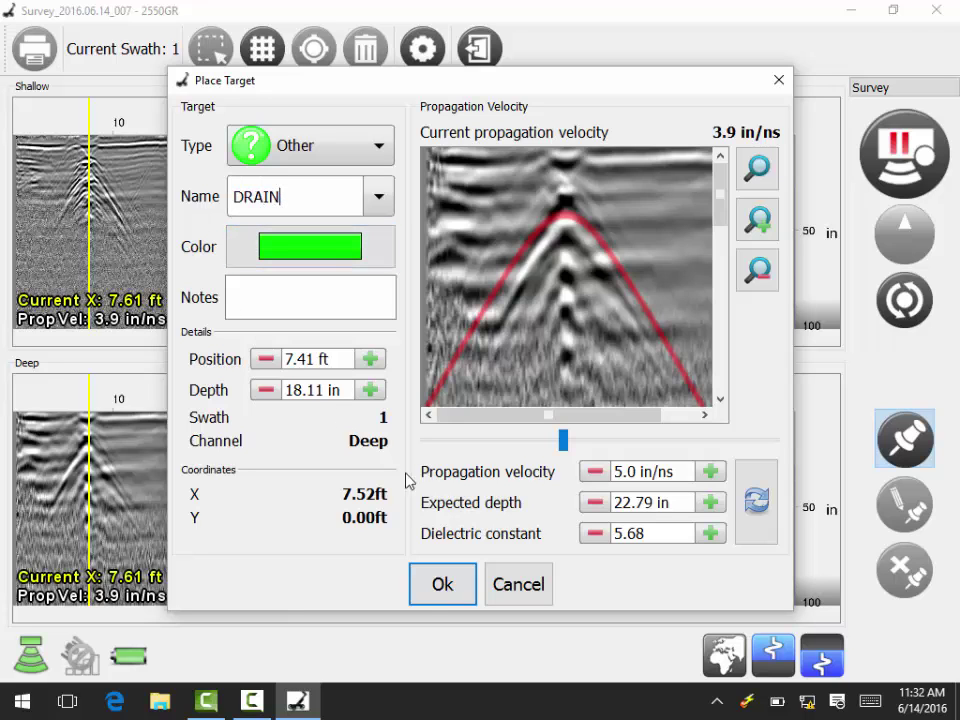
{"action": "left_click", "coordinate": [440, 585]}
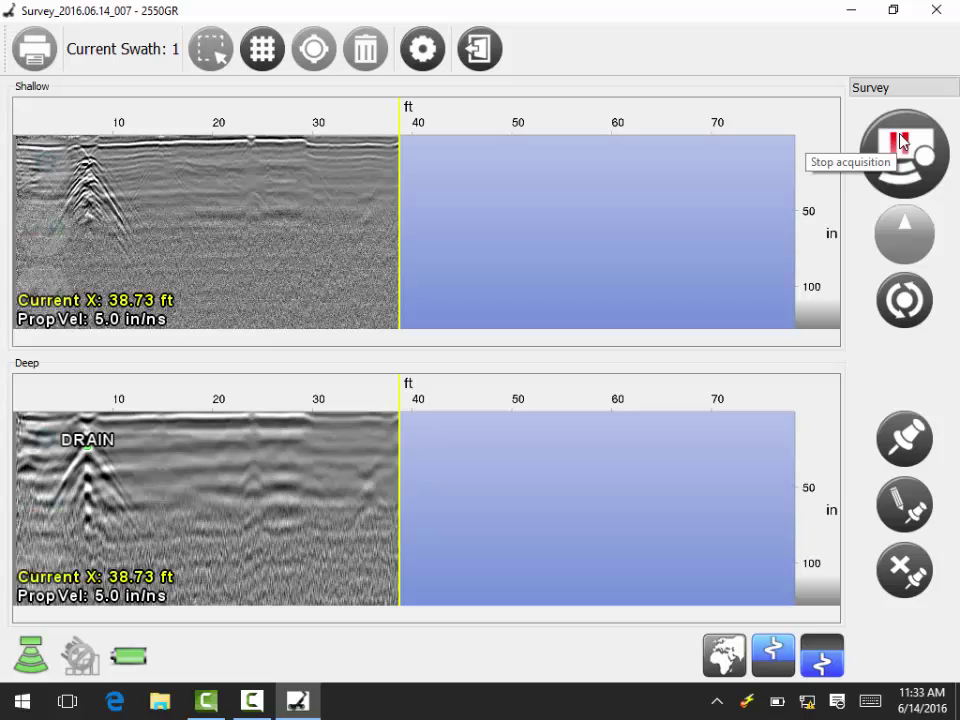
- Stop acquisition to save swath 1, then record swath 2 out to 37.50 ft
{"action": "left_click", "coordinate": [901, 140]}
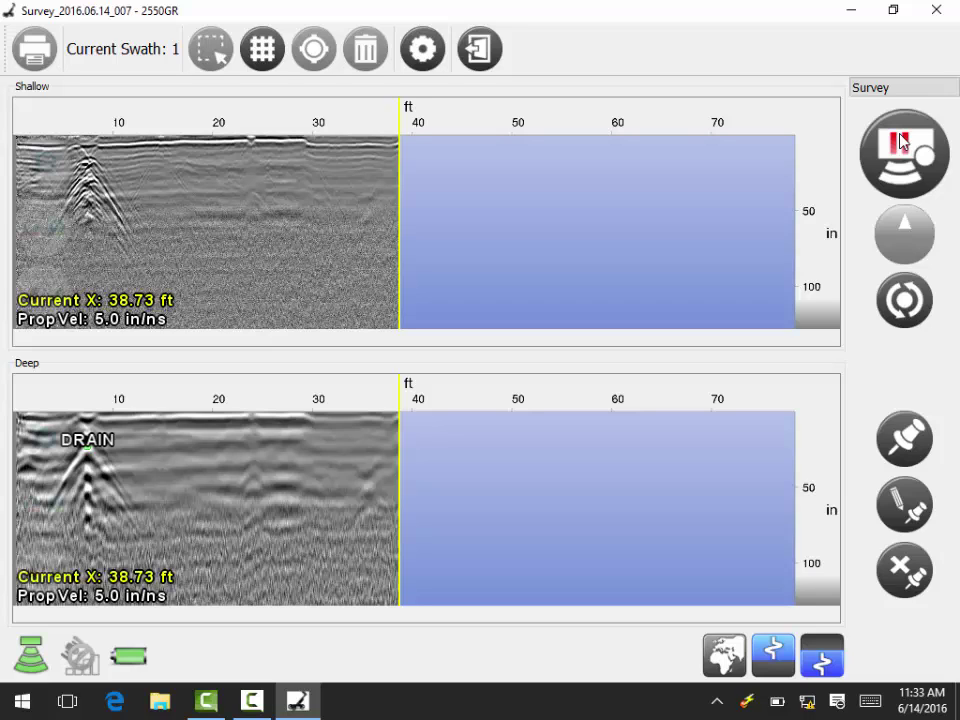
{"action": "left_click", "coordinate": [901, 140]}
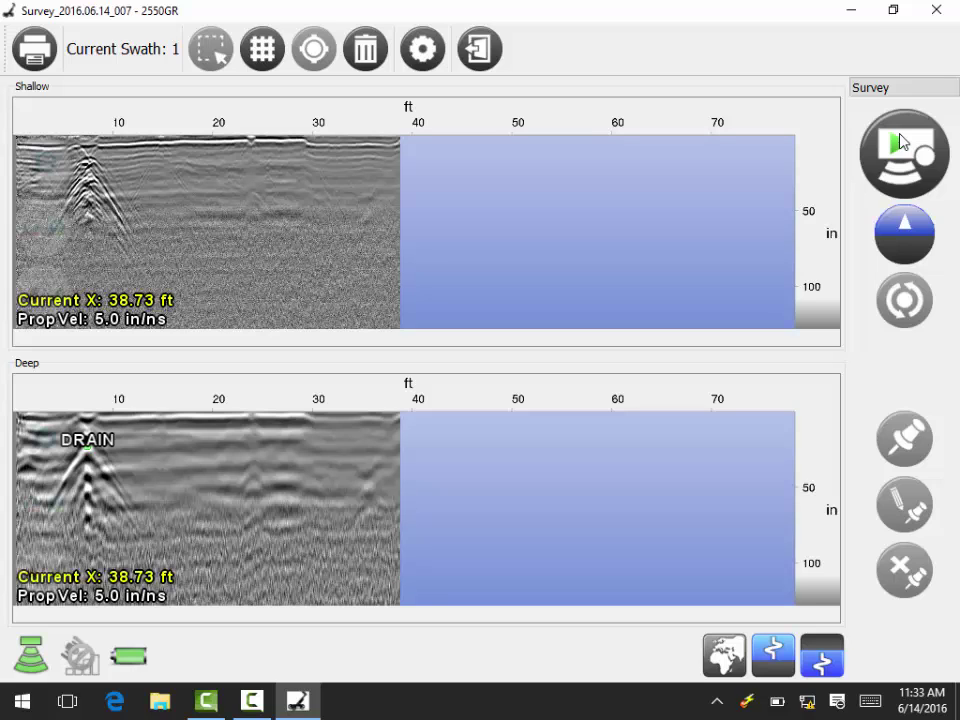
{"action": "left_click", "coordinate": [901, 140]}
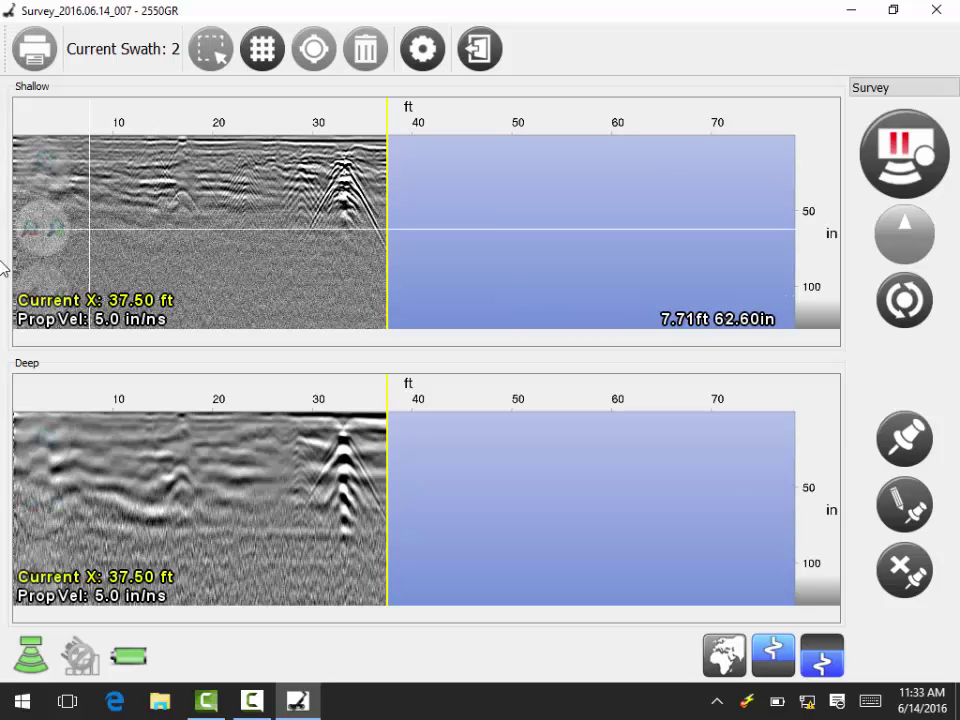
- Zoom into swath 2, reduce the Shallow contrast, then zoom back out to the full 0–75 ft view
{"action": "left_click", "coordinate": [55, 229]}
{"action": "left_click", "coordinate": [55, 229]}
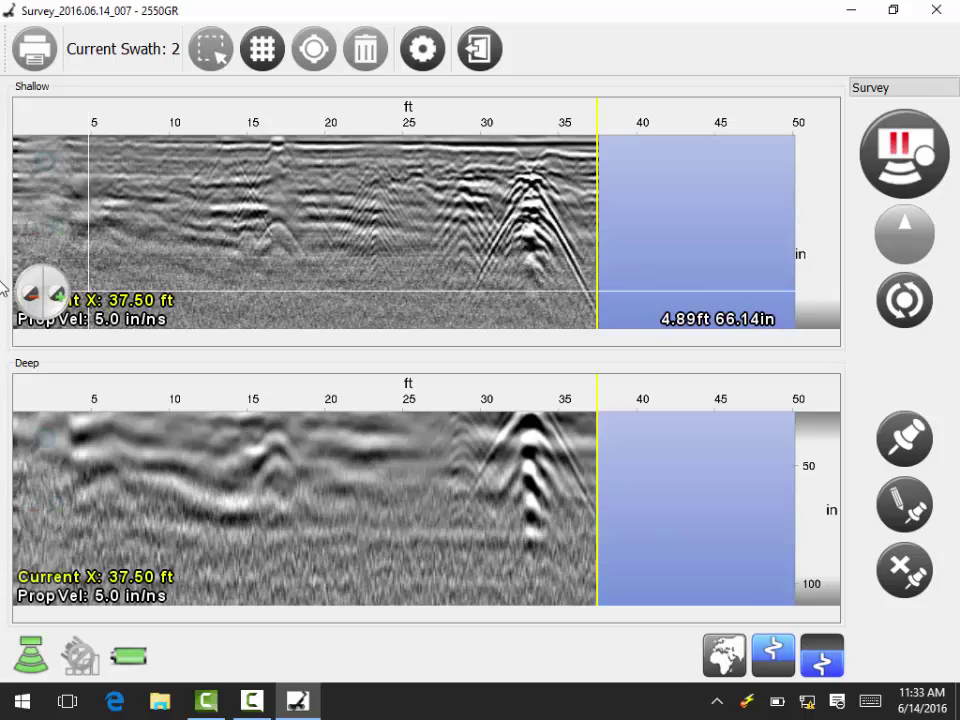
{"action": "mouse_move", "coordinate": [56, 302]}
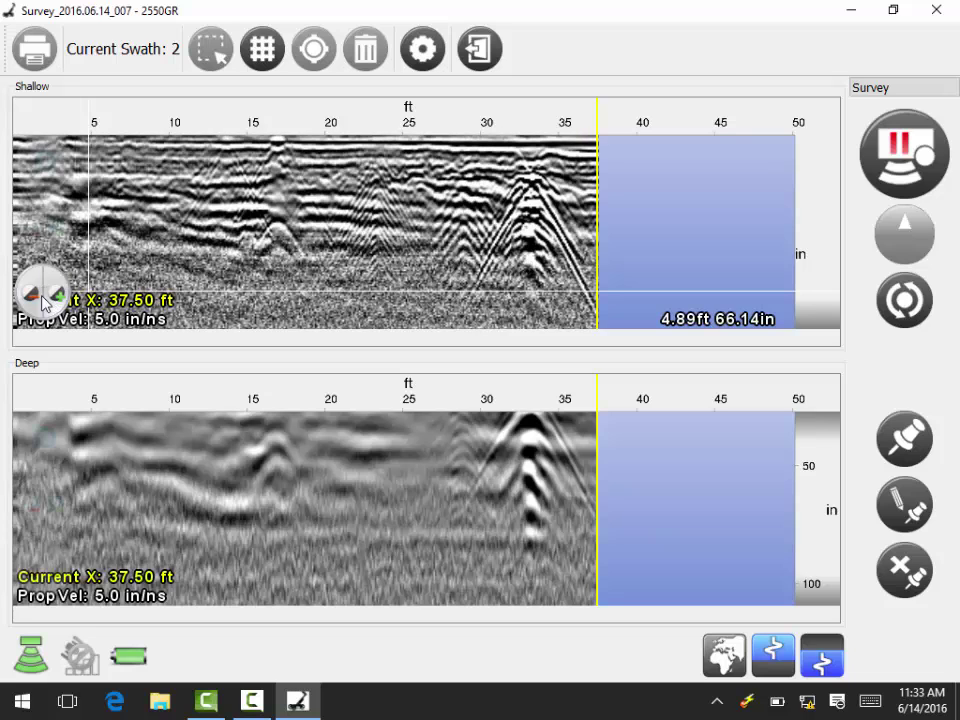
{"action": "left_click", "coordinate": [28, 297]}
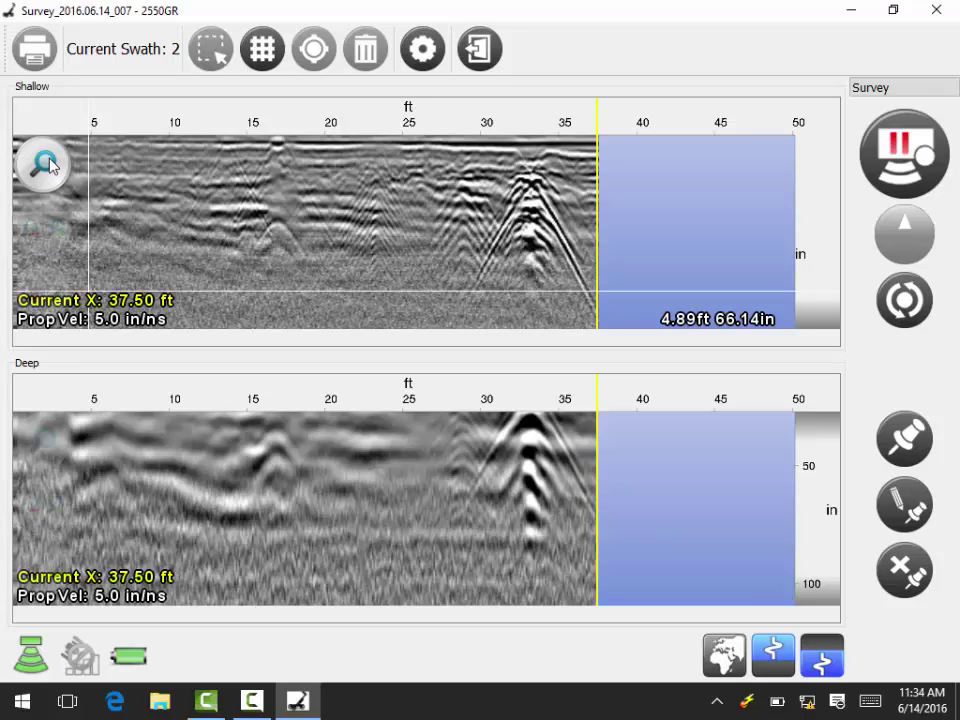
{"action": "left_click", "coordinate": [47, 165]}
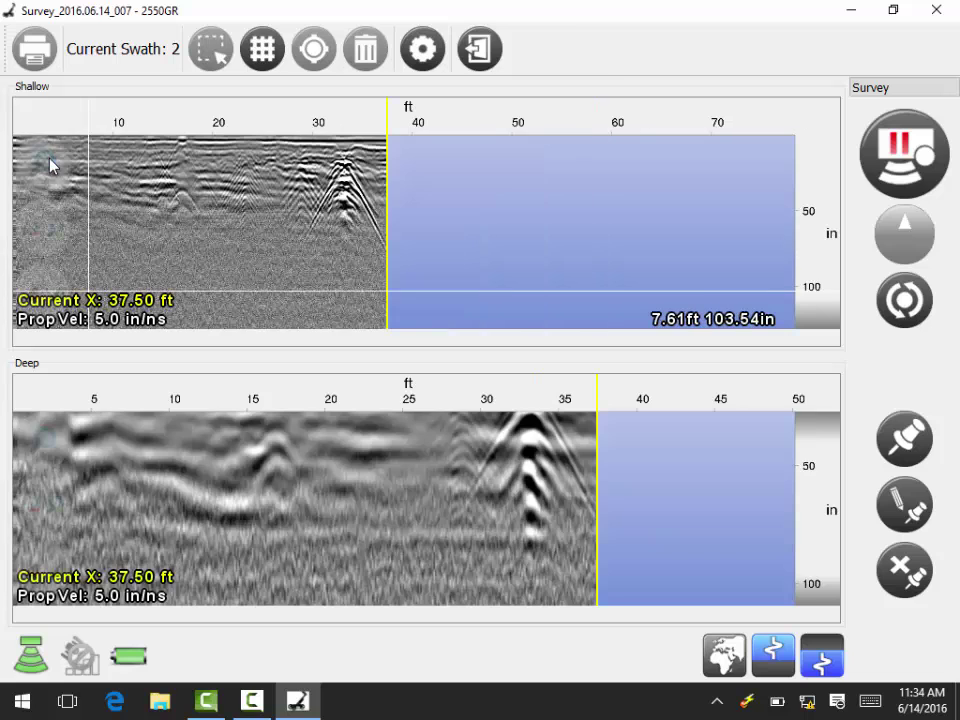
{"action": "left_click", "coordinate": [58, 230]}
- Zoom swath 2 to about 0–50 ft and raise the Shallow radargram's contrast a few notches
{"action": "left_click", "coordinate": [58, 231]}
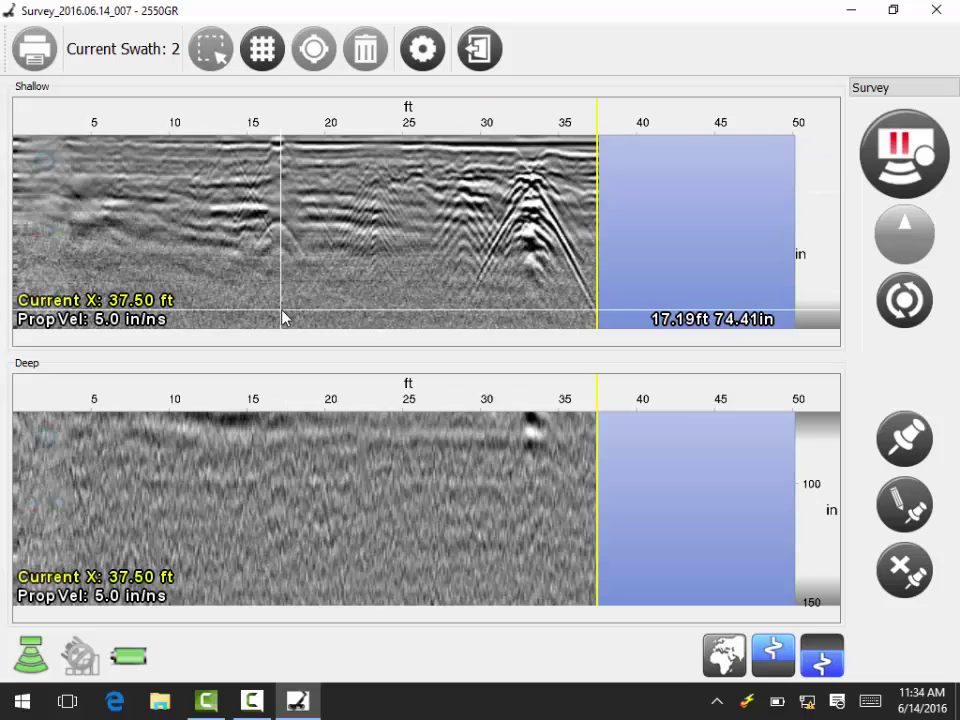
{"action": "mouse_move", "coordinate": [60, 298]}
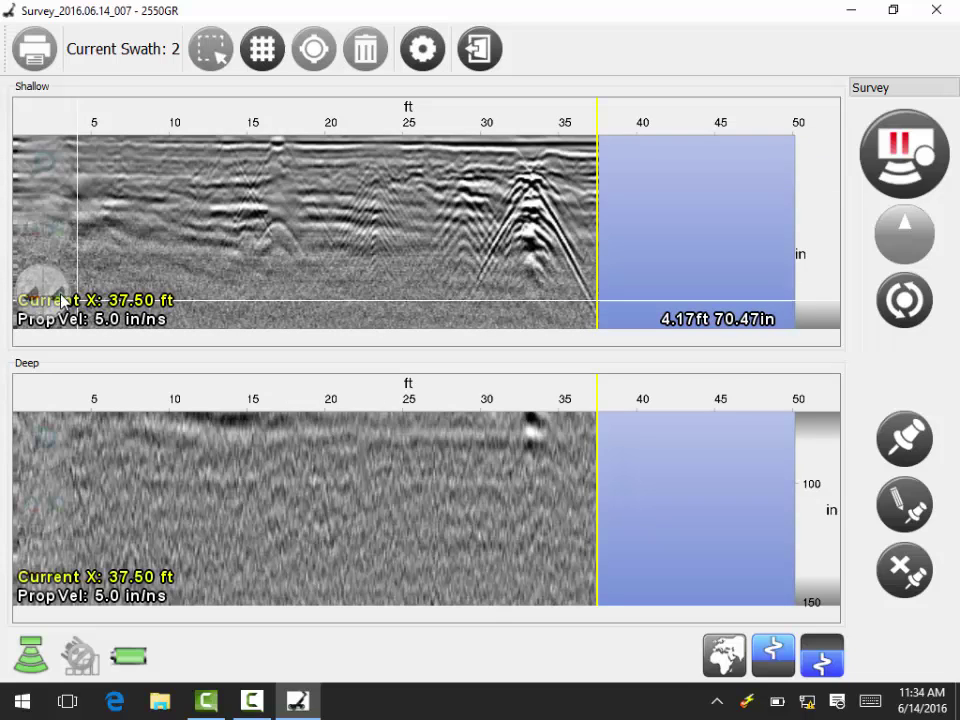
{"action": "left_click", "coordinate": [58, 297]}
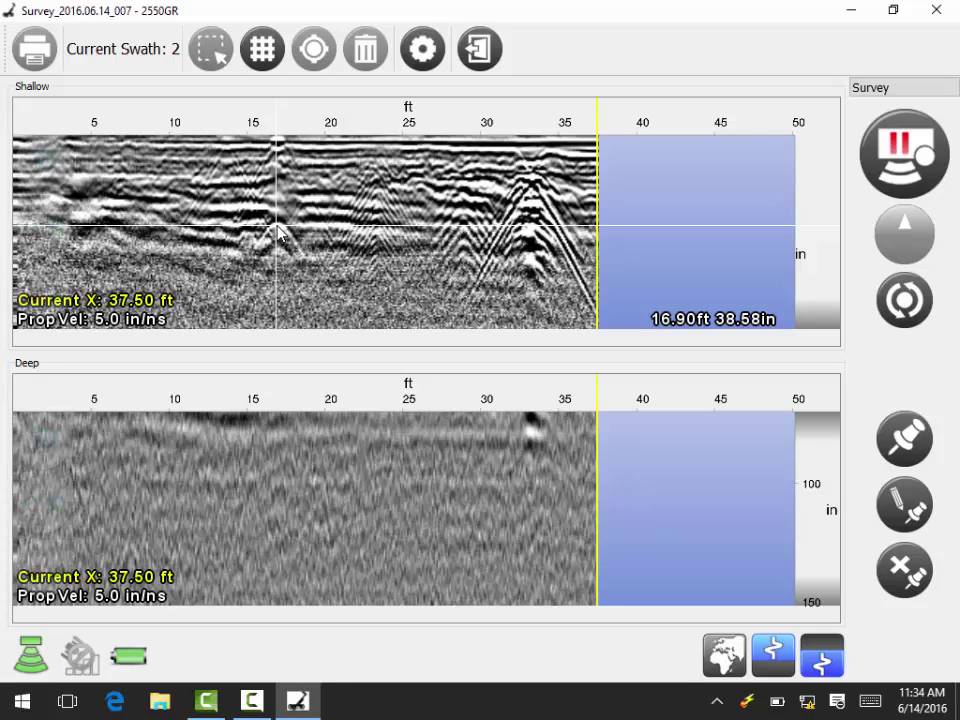
{"action": "left_click", "coordinate": [28, 293]}
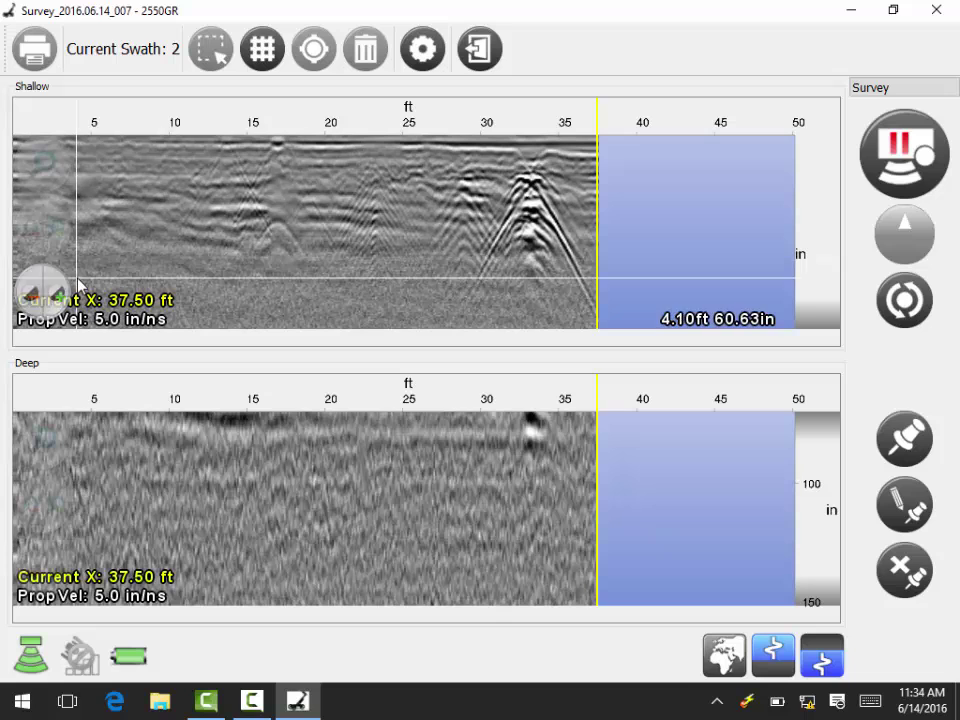
{"action": "left_click", "coordinate": [62, 295]}
{"action": "left_click", "coordinate": [62, 295]}
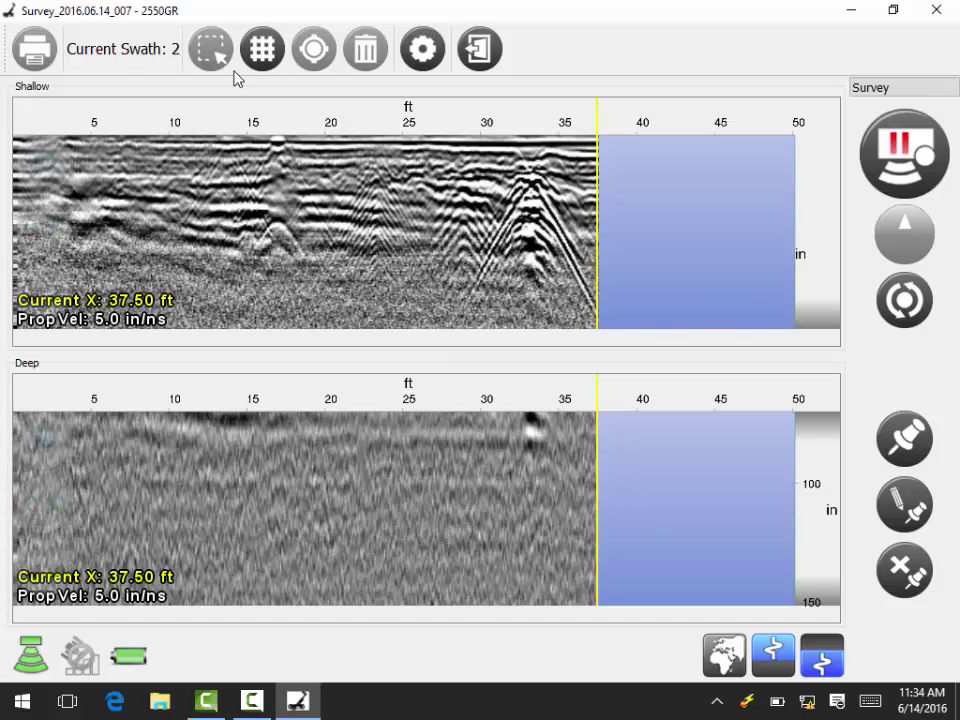
- Stop acquisition to save swath 2 and start recording swath 3
{"action": "left_click", "coordinate": [899, 149]}
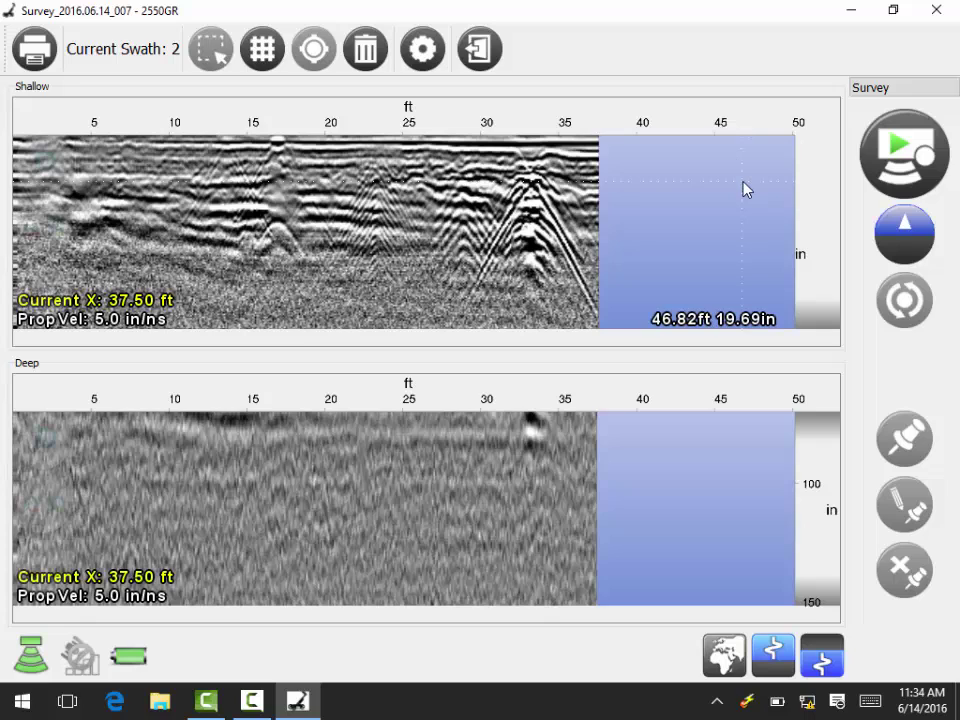
{"action": "left_click", "coordinate": [899, 143]}
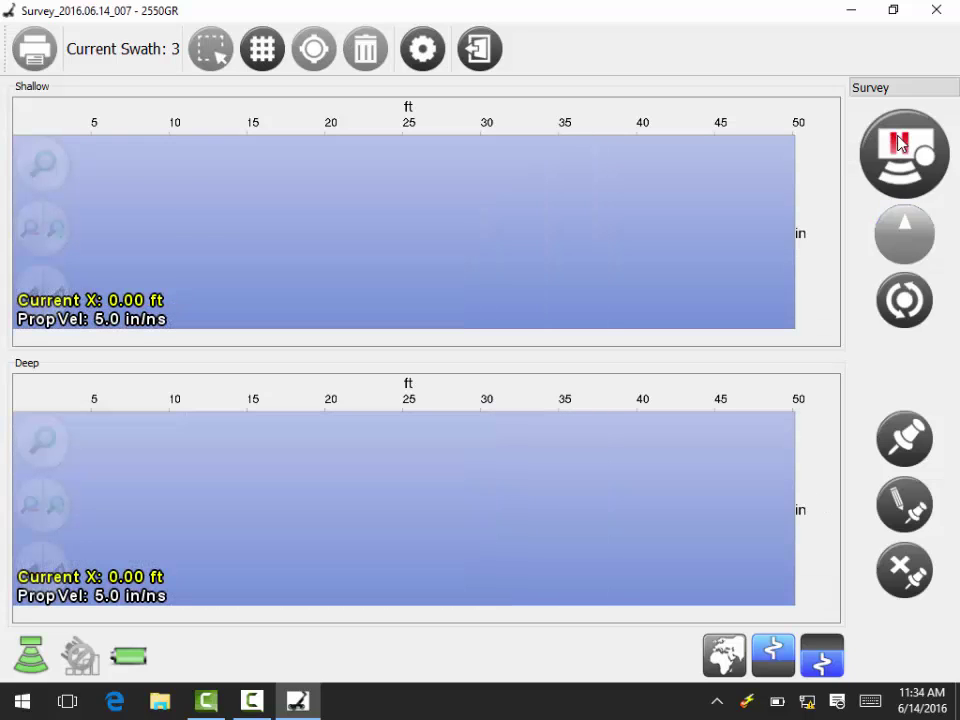